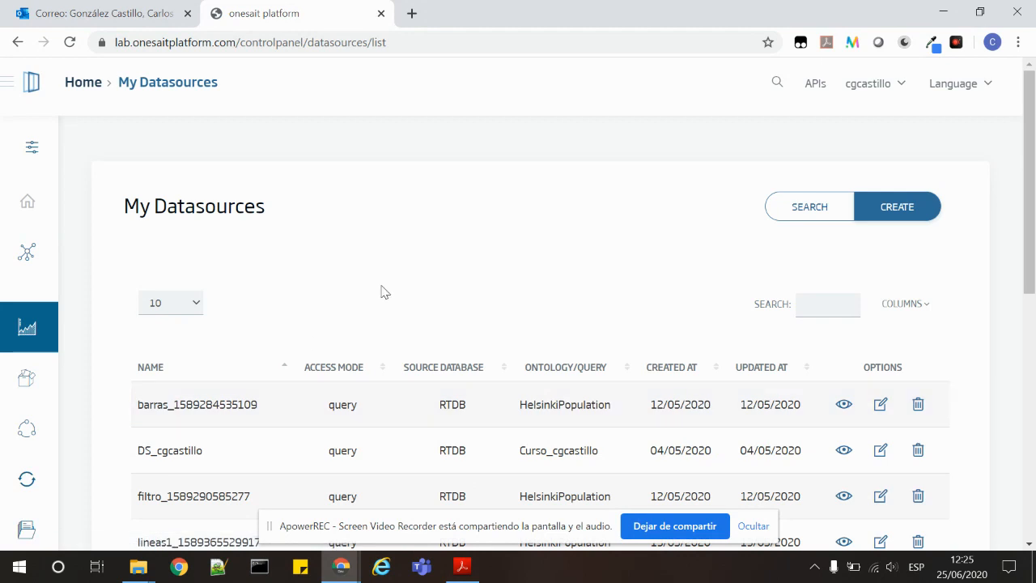
{"action": "scroll", "coordinate": [382, 289], "scroll_direction": "down", "scroll_amount": 1}
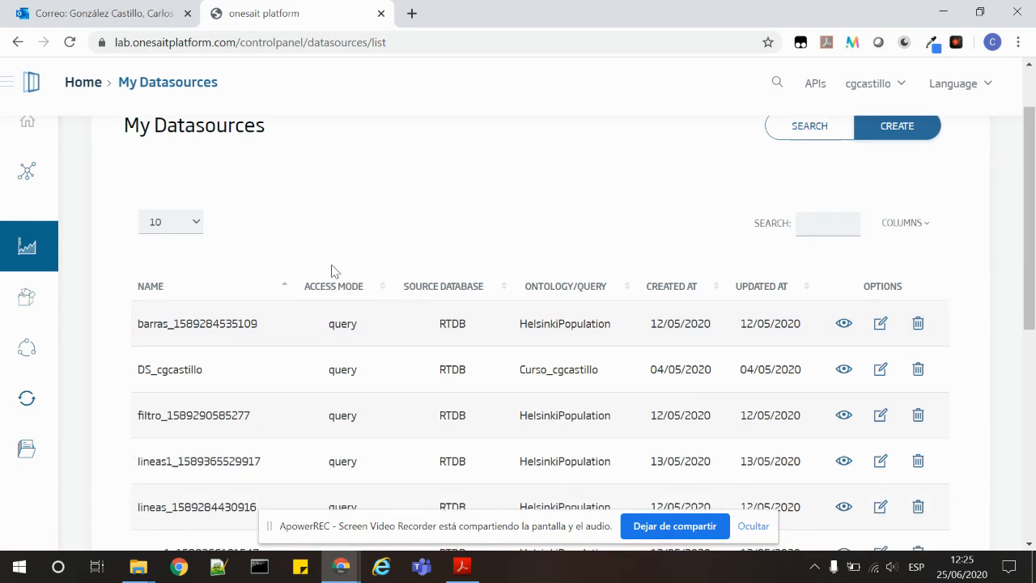
{"action": "left_click_drag", "start_coordinate": [1026, 158], "coordinate": [1002, 301]}
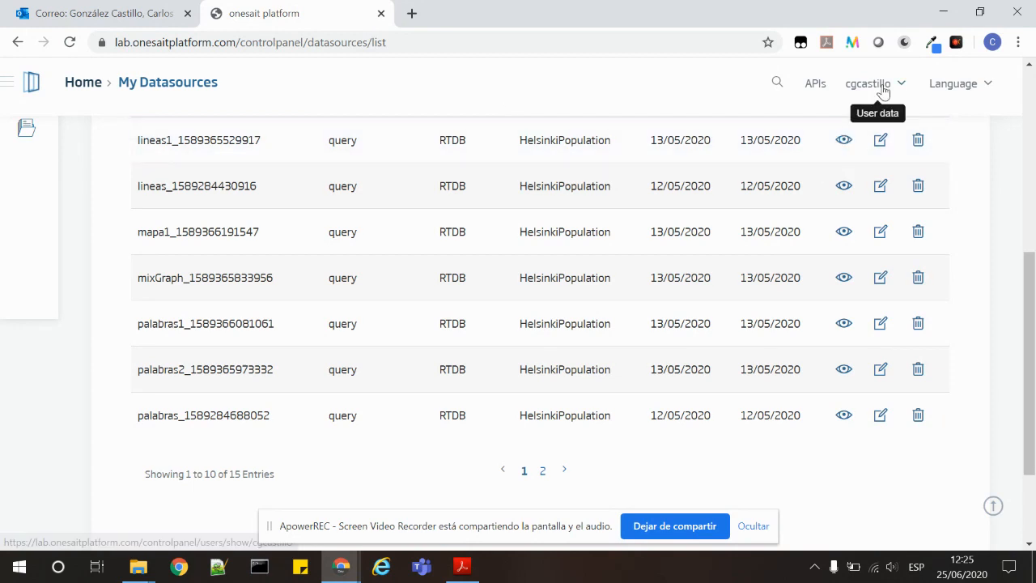
{"action": "left_click_drag", "start_coordinate": [136, 186], "coordinate": [231, 186]}
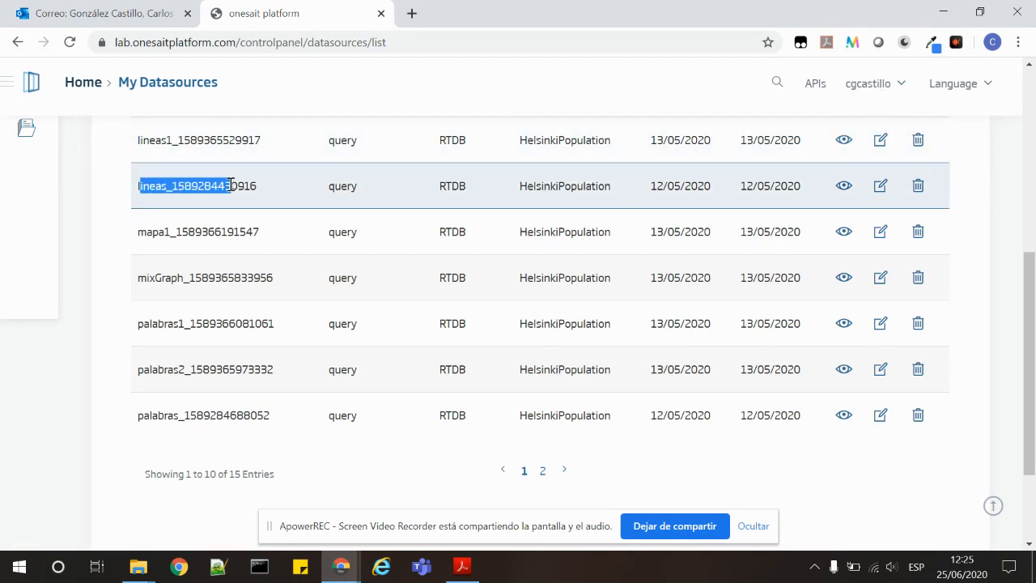
{"action": "left_click", "coordinate": [231, 186]}
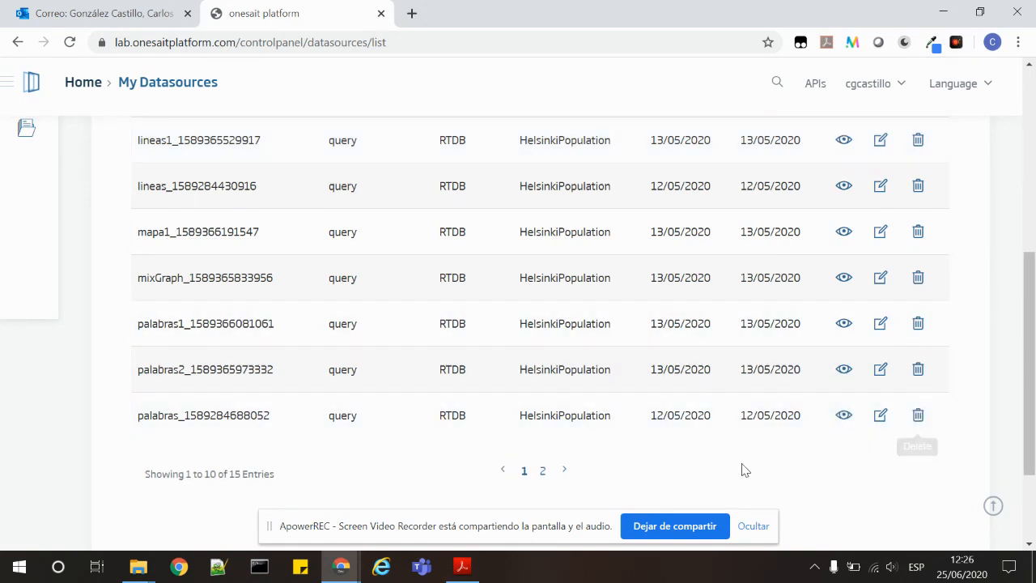
{"action": "scroll", "coordinate": [629, 469], "scroll_direction": "up", "scroll_amount": 4}
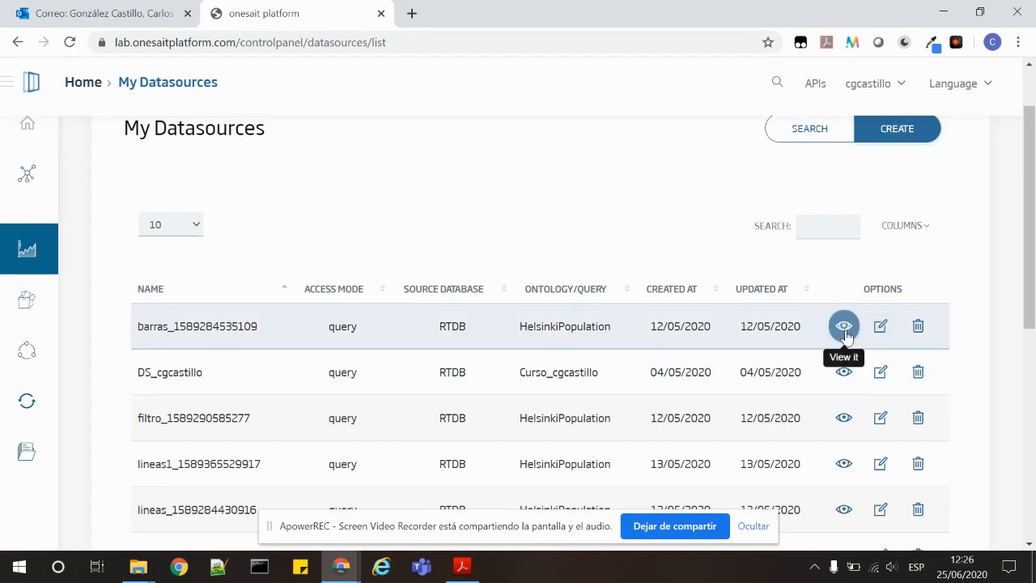
{"action": "left_click", "coordinate": [880, 325]}
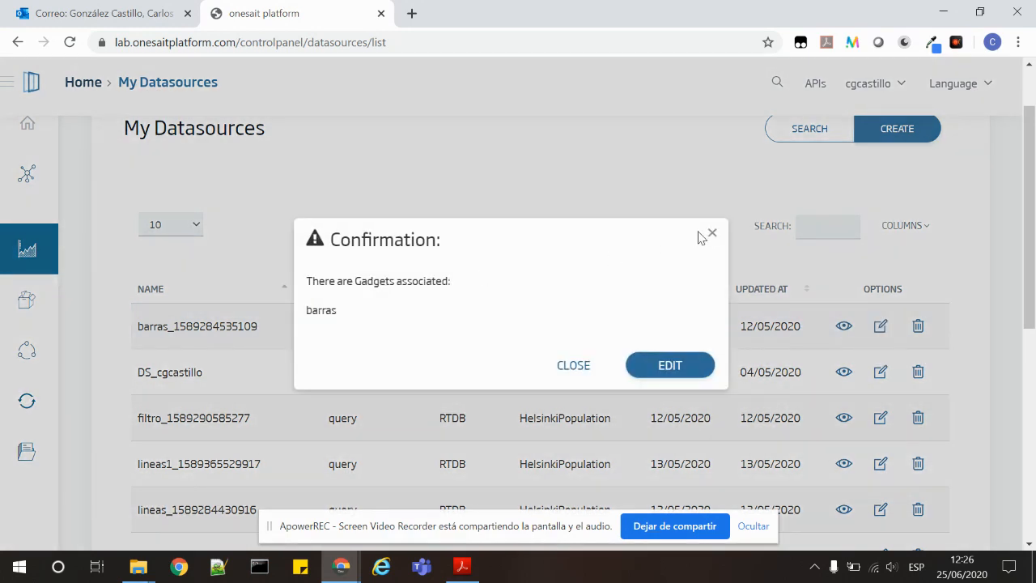
{"action": "left_click", "coordinate": [711, 233]}
Open the DS_cgcastillo datasource for editing, examine its settings and query results, and return to the datasource list
{"action": "left_click", "coordinate": [874, 368]}
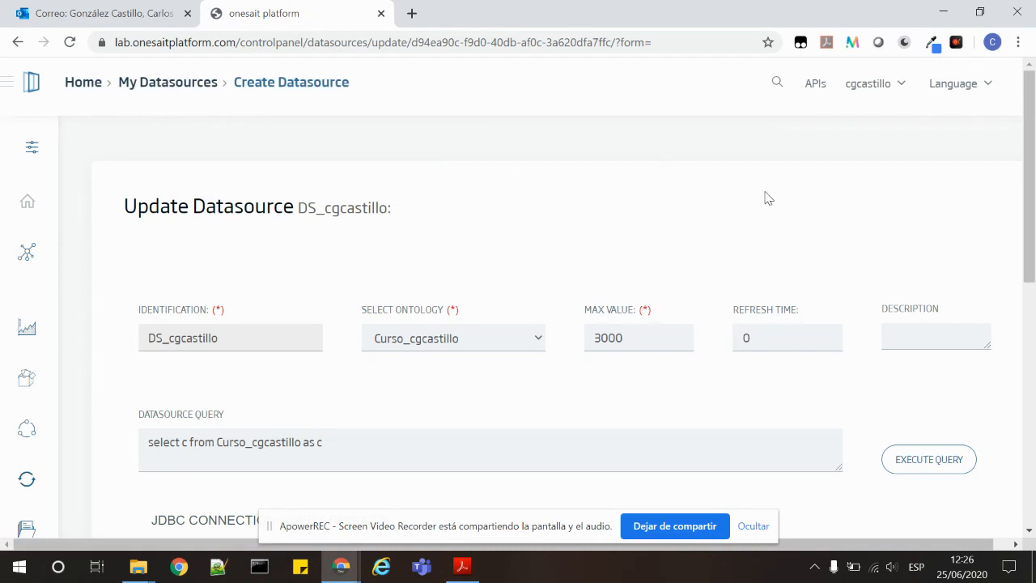
{"action": "scroll", "coordinate": [768, 199], "scroll_direction": "down", "scroll_amount": 3}
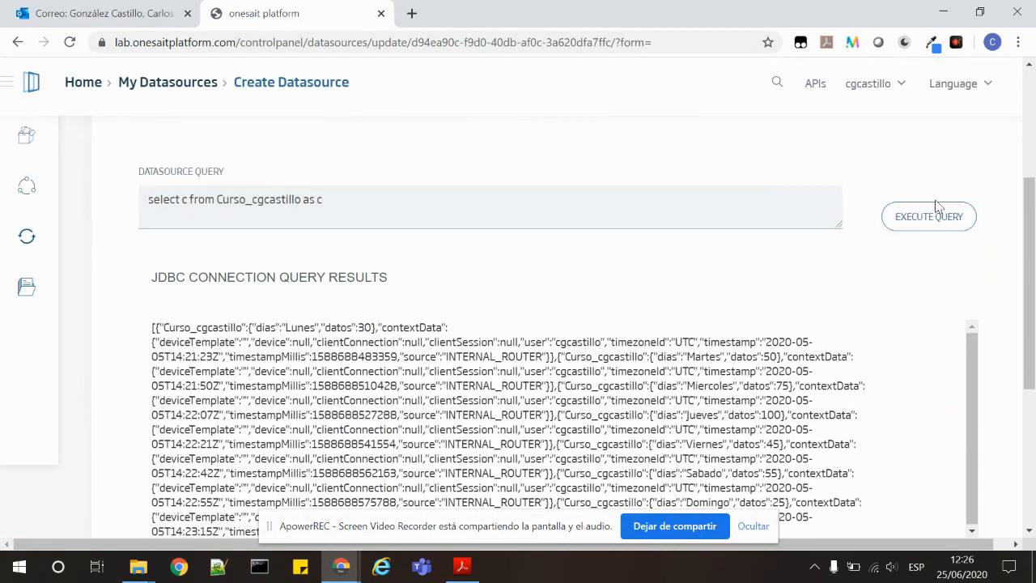
{"action": "scroll", "coordinate": [926, 191], "scroll_direction": "up", "scroll_amount": 2}
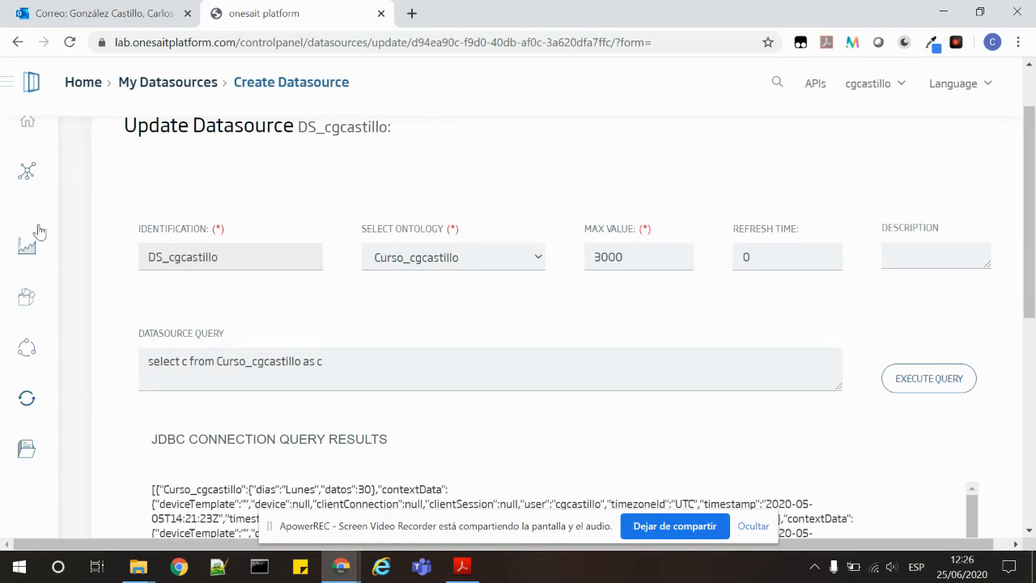
{"action": "mouse_move", "coordinate": [1029, 216]}
{"action": "left_mouse_down"}
{"action": "mouse_move", "coordinate": [1014, 375]}
{"action": "mouse_move", "coordinate": [1029, 223]}
{"action": "left_mouse_up"}
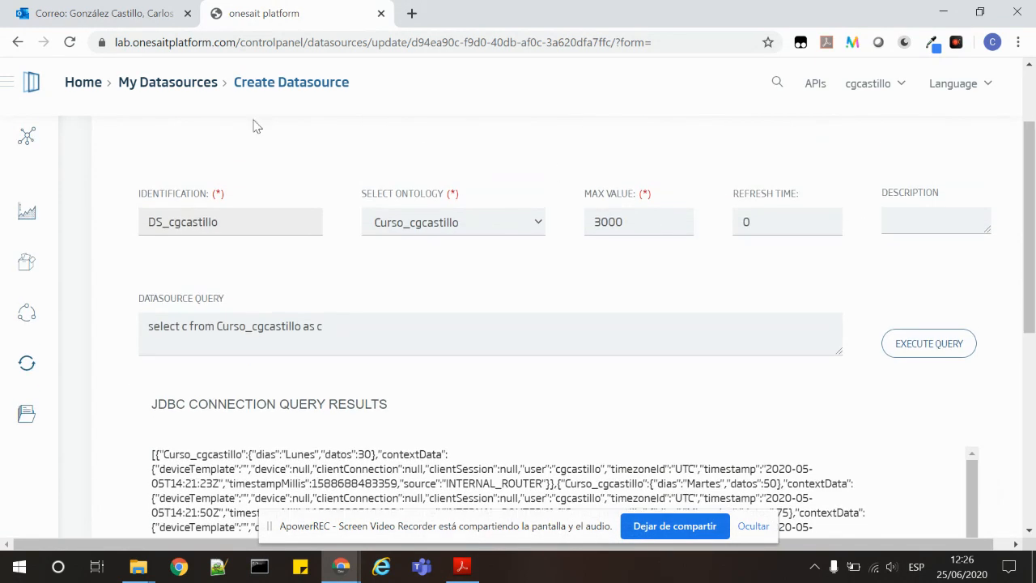
{"action": "left_click", "coordinate": [18, 42]}
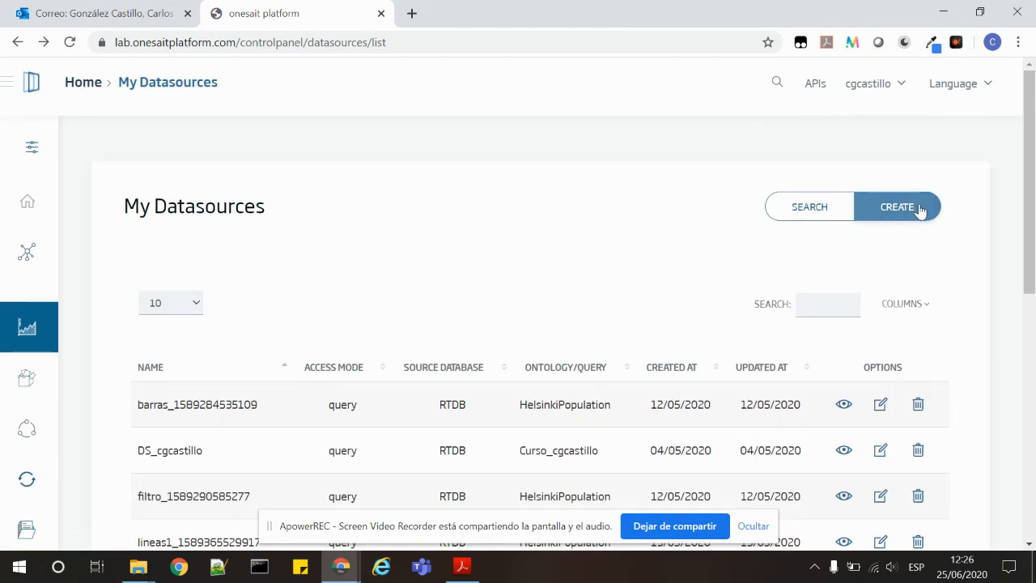
Start a new datasource and enter pruebaDatasource as its identification
{"action": "left_click", "coordinate": [920, 209]}
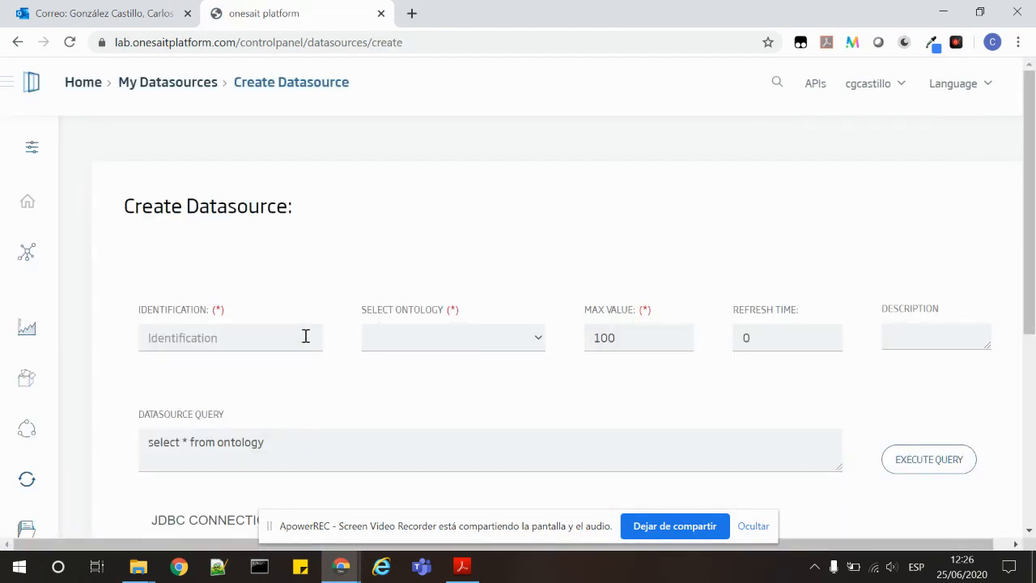
{"action": "left_click", "coordinate": [269, 332]}
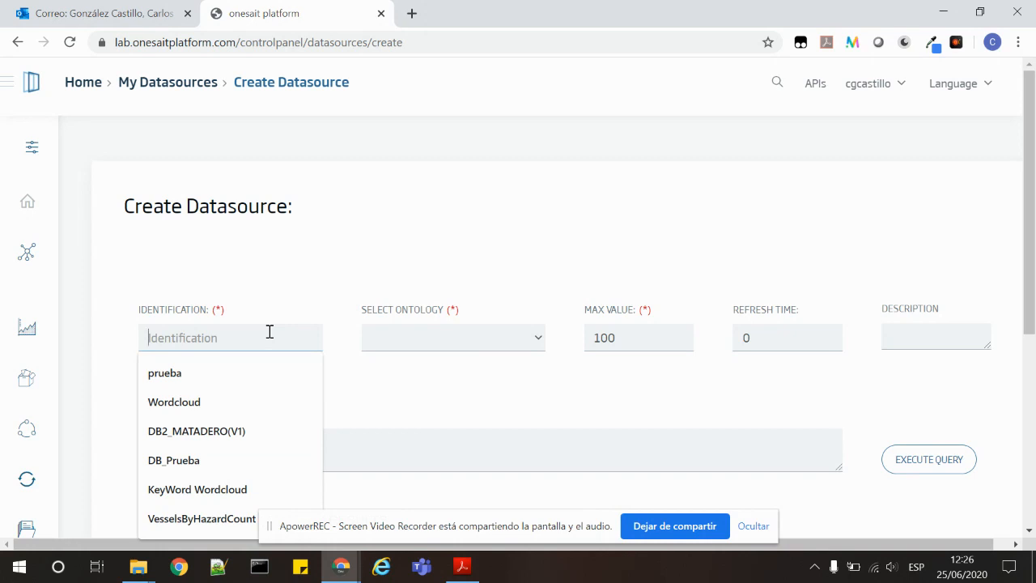
{"action": "type", "text": "pru"}
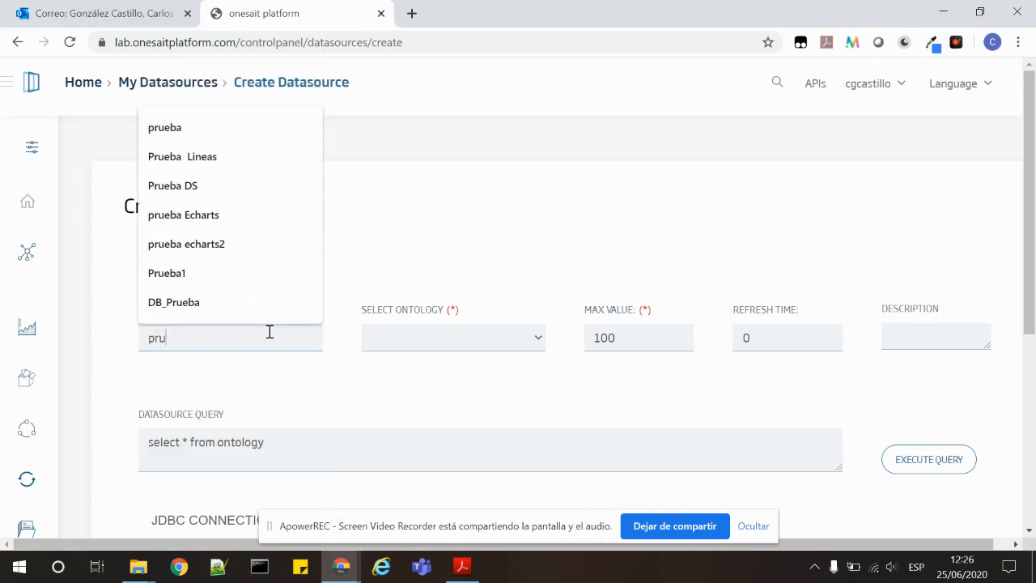
{"action": "type", "text": "ebaD"}
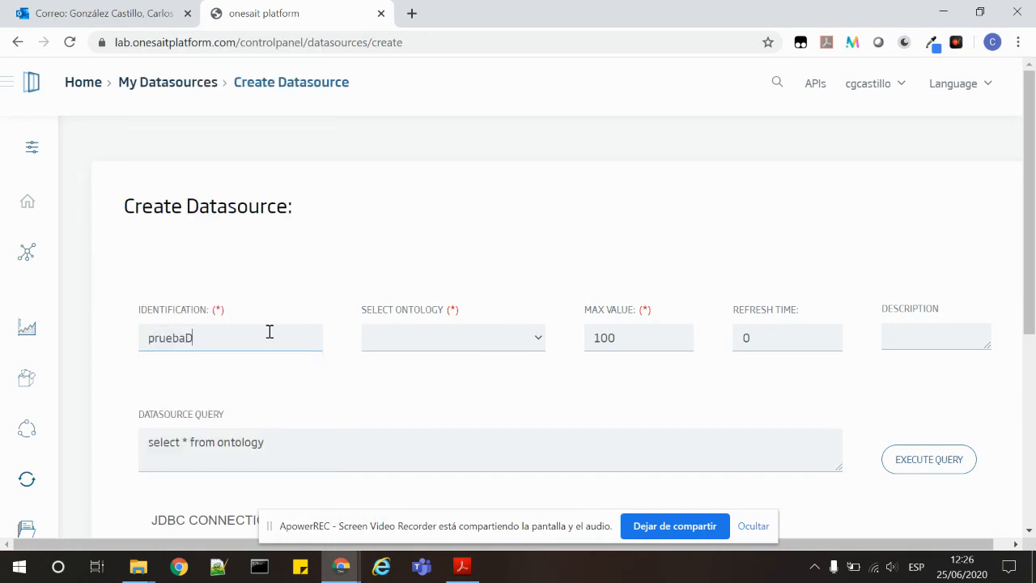
{"action": "type", "text": "atasource"}
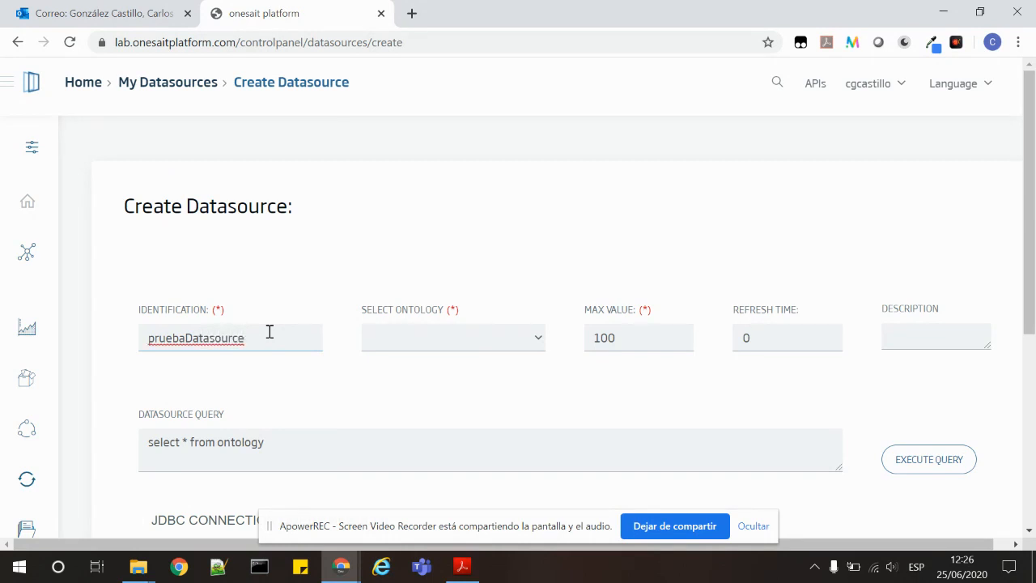
{"action": "double_click", "coordinate": [270, 332]}
{"action": "left_click", "coordinate": [269, 332]}
Select Curso_cgcastillo as the ontology of the new datasource
{"action": "left_click", "coordinate": [410, 341]}
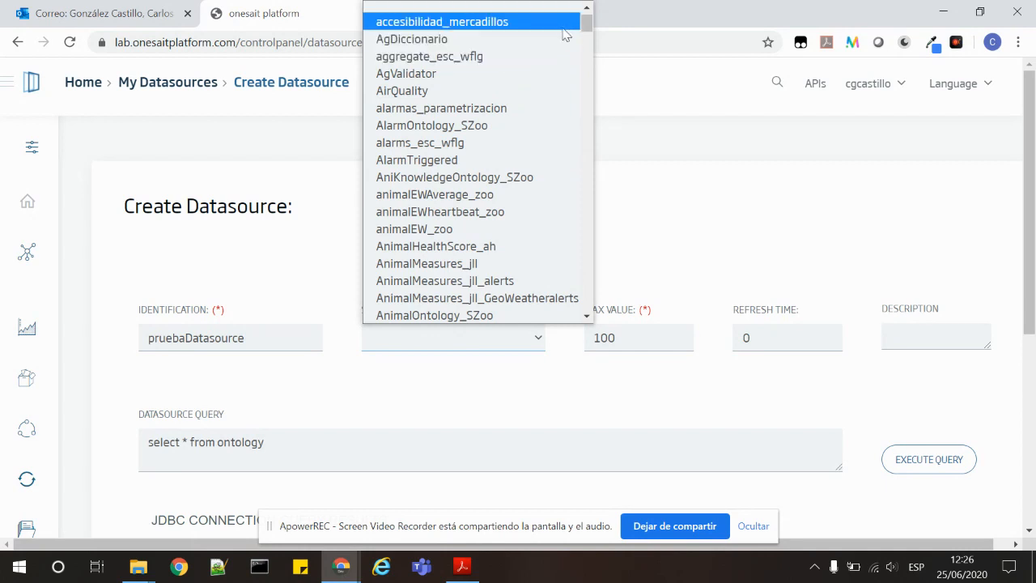
{"action": "left_click_drag", "start_coordinate": [586, 23], "coordinate": [587, 86]}
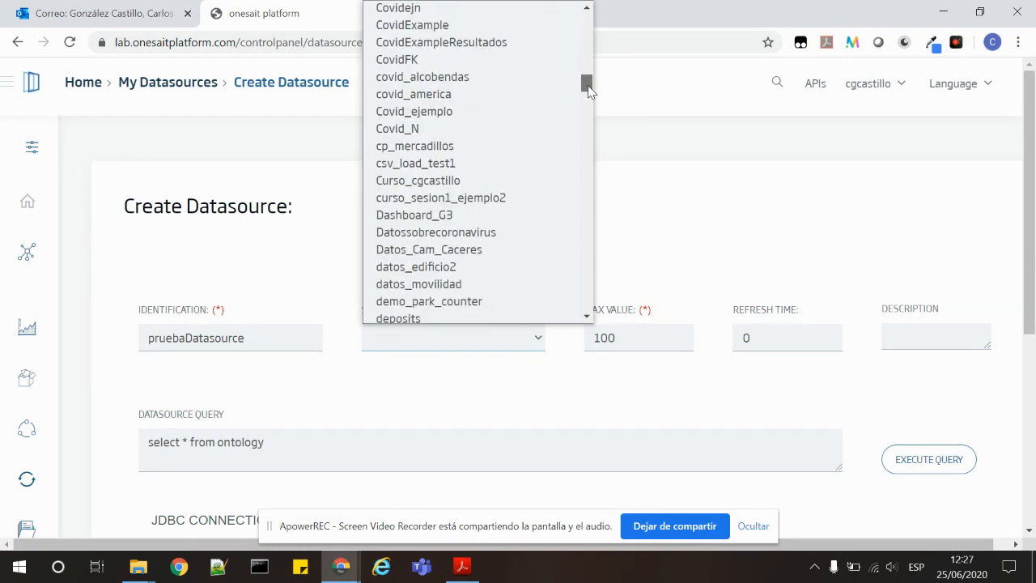
{"action": "scroll", "coordinate": [500, 234], "scroll_direction": "down", "scroll_amount": 5}
{"action": "scroll", "coordinate": [499, 234], "scroll_direction": "up", "scroll_amount": 5}
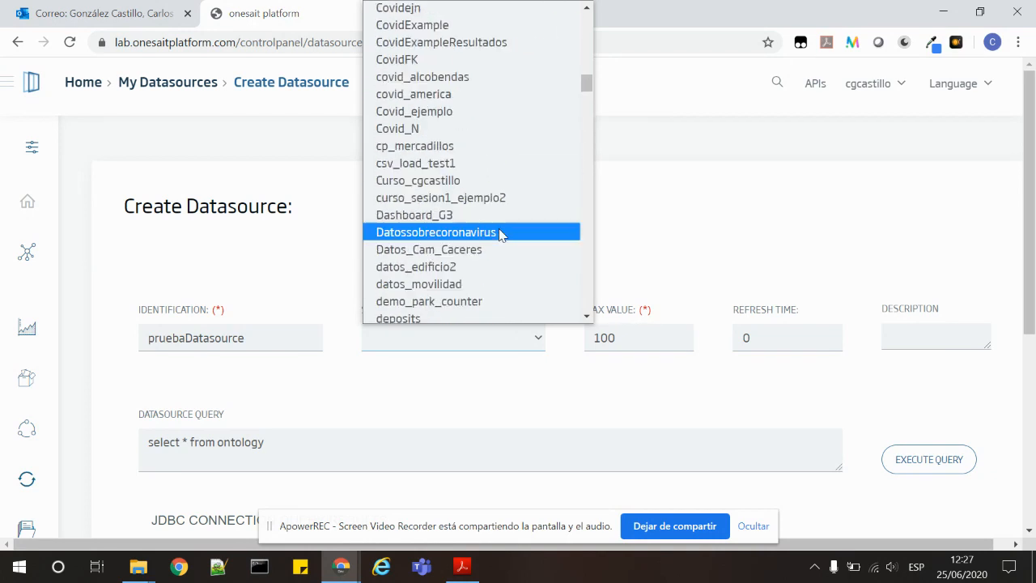
{"action": "left_click", "coordinate": [408, 180]}
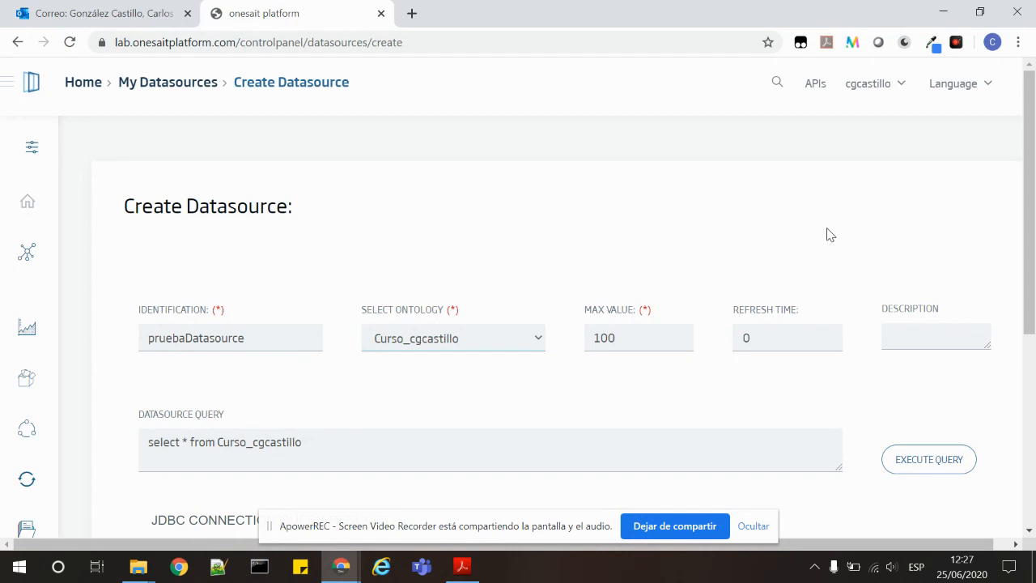
Execute the datasource query "select * from Curso_cgcastillo"
{"action": "scroll", "coordinate": [830, 234], "scroll_direction": "down", "scroll_amount": 1}
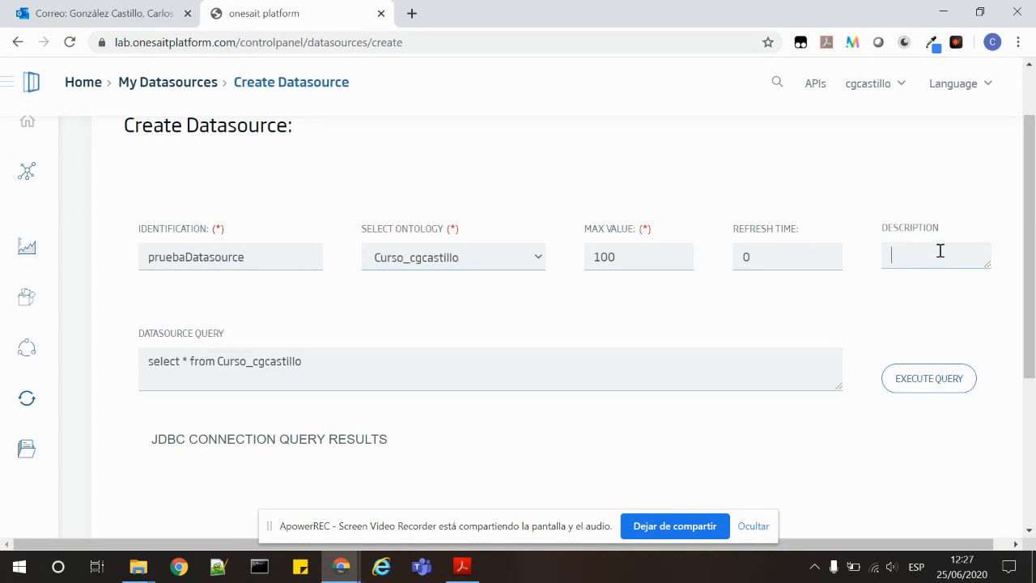
{"action": "scroll", "coordinate": [405, 242], "scroll_direction": "down", "scroll_amount": 1}
{"action": "scroll", "coordinate": [406, 242], "scroll_direction": "down", "scroll_amount": 1}
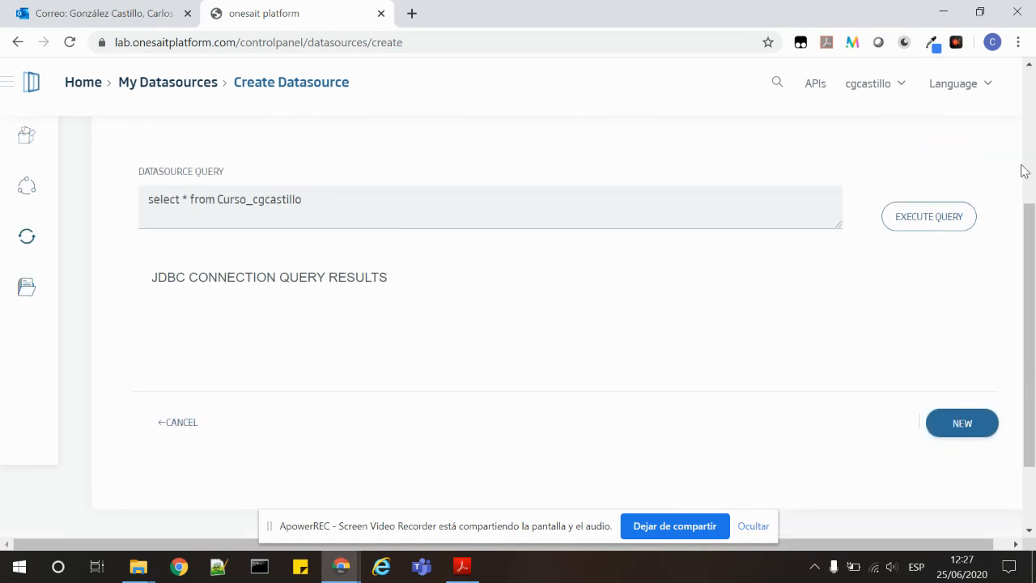
{"action": "left_click", "coordinate": [912, 228]}
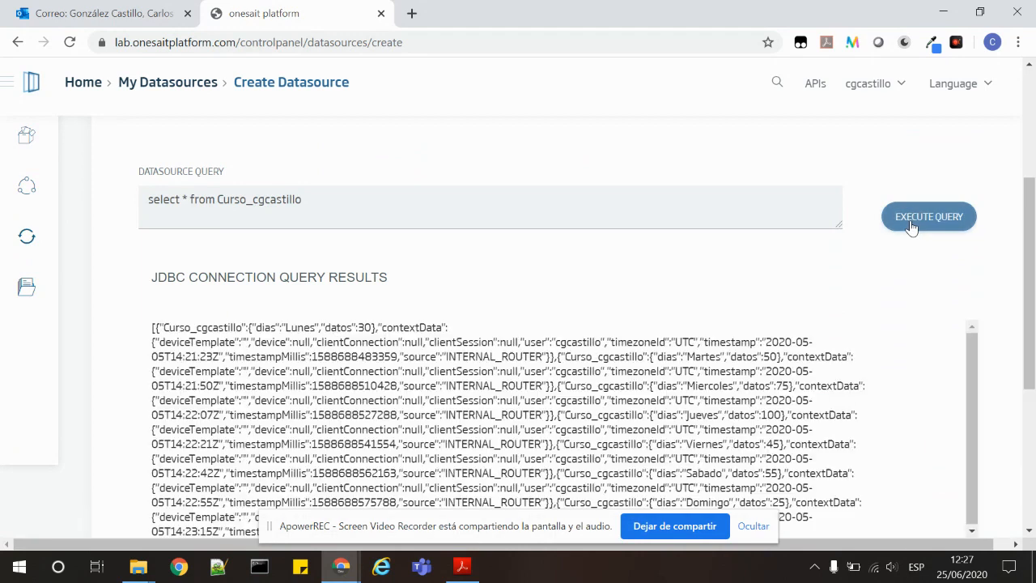
Examine the query results, checking the dias and datos fields and the contextData attributes of the returned records
{"action": "scroll", "coordinate": [1010, 266], "scroll_direction": "down", "scroll_amount": 1}
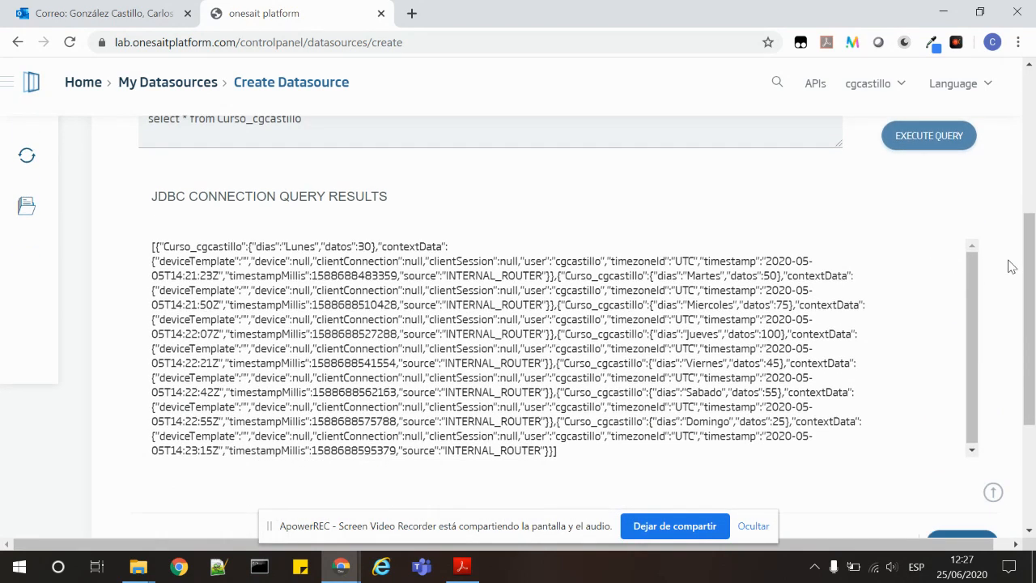
{"action": "scroll", "coordinate": [1009, 266], "scroll_direction": "down", "scroll_amount": 1}
{"action": "scroll", "coordinate": [1010, 267], "scroll_direction": "up", "scroll_amount": 1}
{"action": "double_click", "coordinate": [265, 247]}
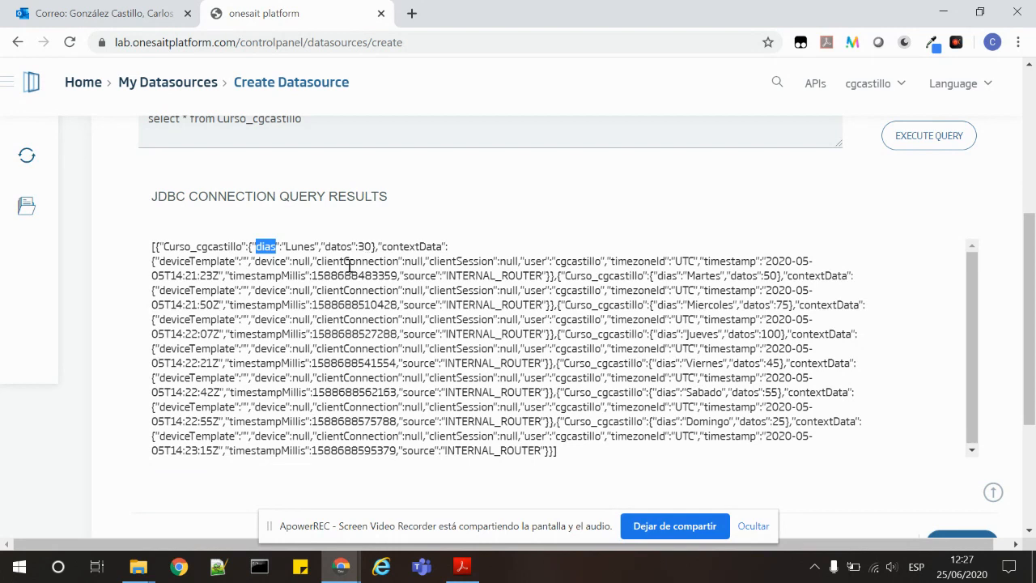
{"action": "left_click_drag", "start_coordinate": [286, 247], "coordinate": [305, 247]}
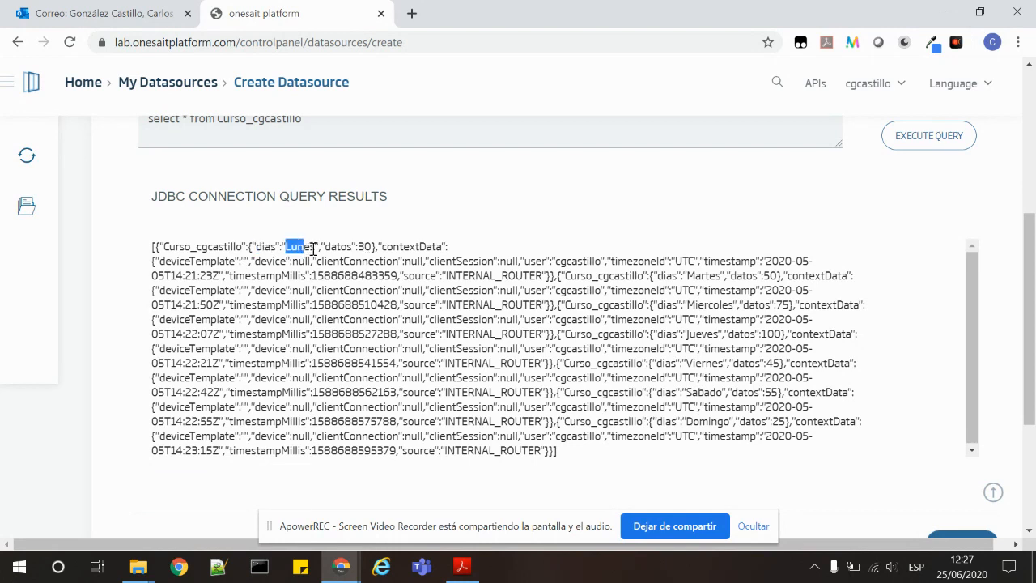
{"action": "left_click_drag", "start_coordinate": [359, 247], "coordinate": [376, 247]}
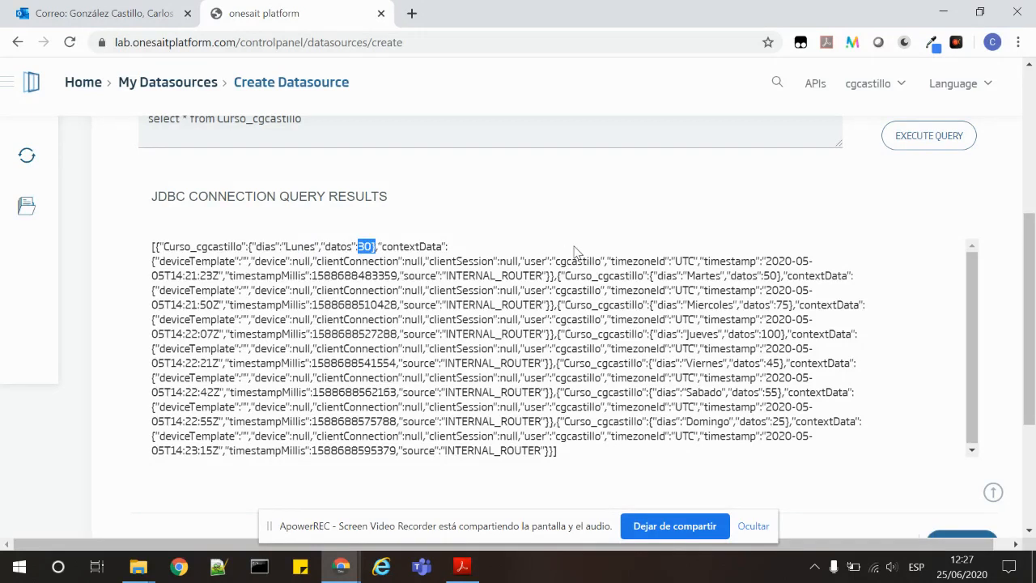
{"action": "double_click", "coordinate": [398, 245]}
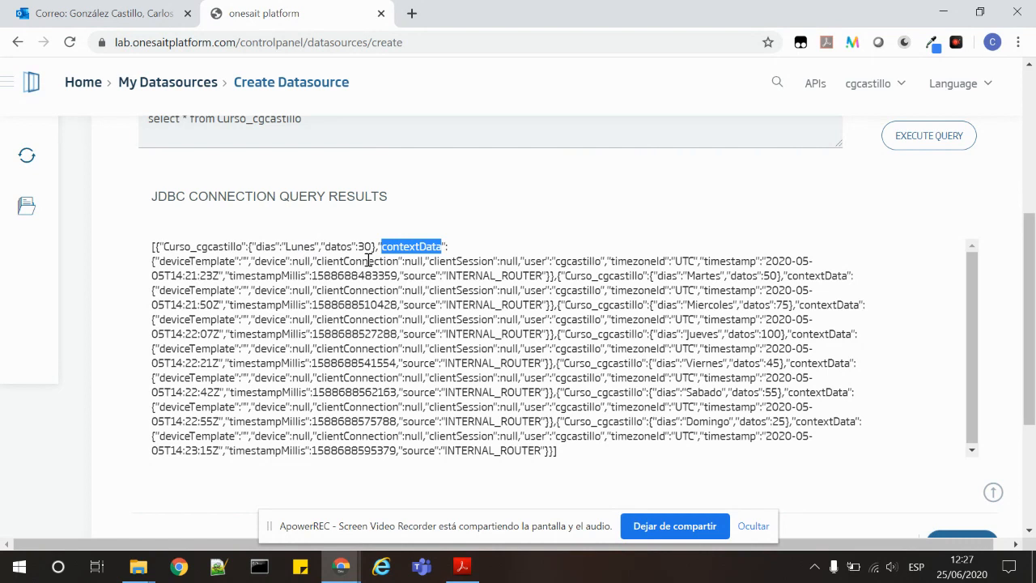
{"action": "double_click", "coordinate": [366, 261]}
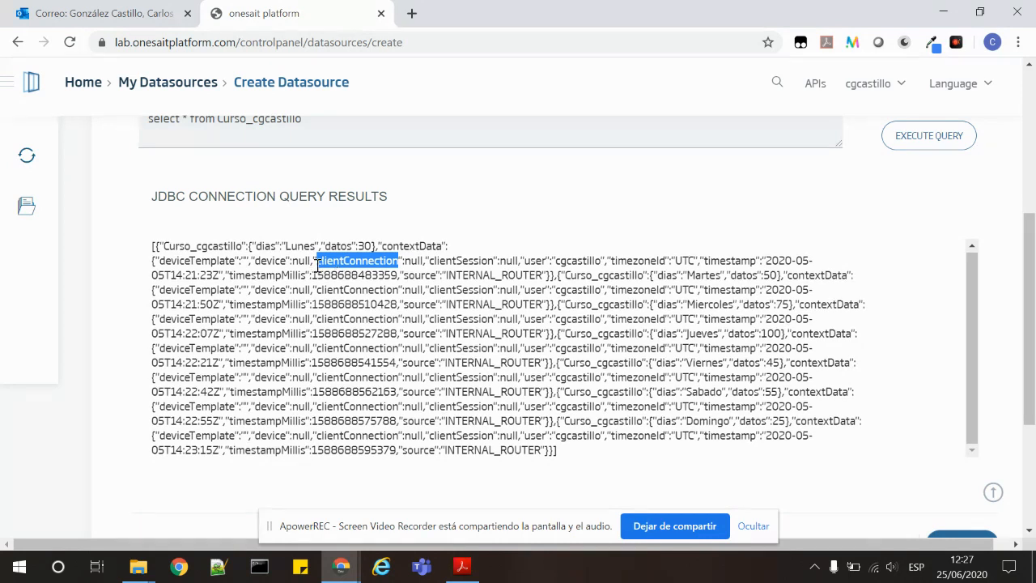
{"action": "left_click", "coordinate": [268, 250]}
{"action": "double_click", "coordinate": [267, 250]}
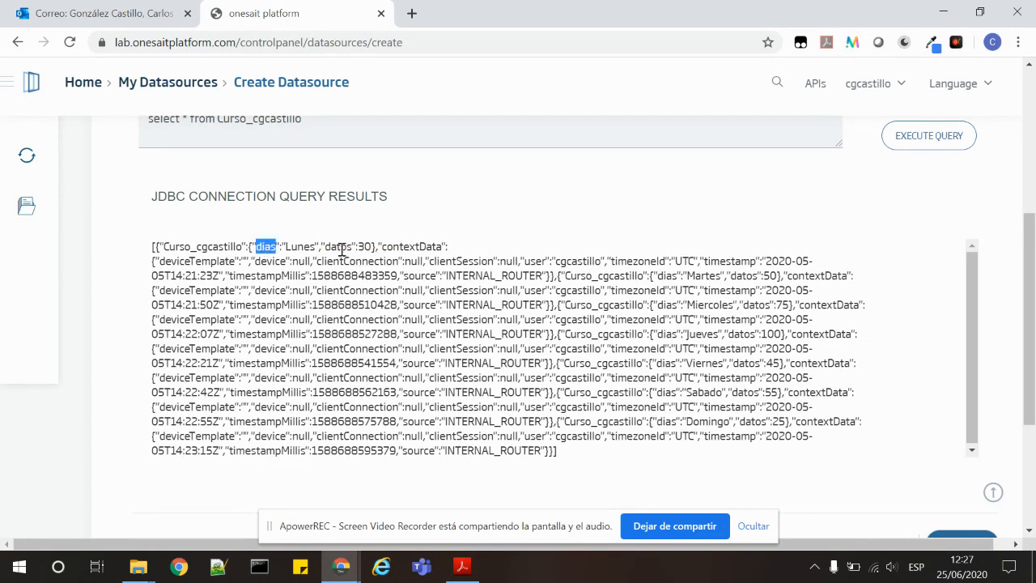
{"action": "double_click", "coordinate": [340, 248]}
{"action": "left_click_drag", "start_coordinate": [560, 260], "coordinate": [555, 260]}
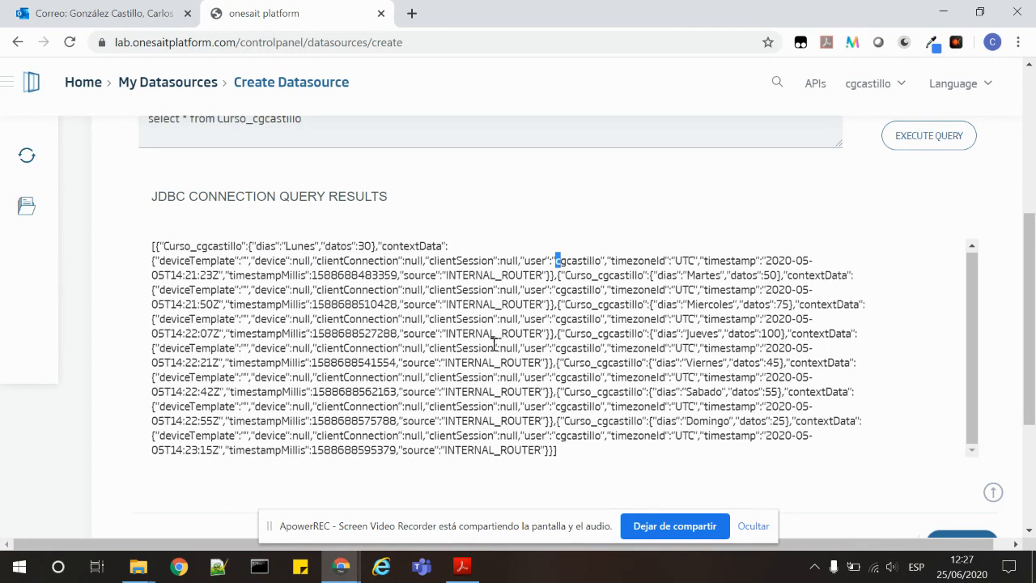
Review the datasource query, keep it selecting all fields from Curso_cgcastillo, and create the datasource
{"action": "scroll", "coordinate": [812, 235], "scroll_direction": "up", "scroll_amount": 1}
{"action": "scroll", "coordinate": [813, 238], "scroll_direction": "up", "scroll_amount": 1}
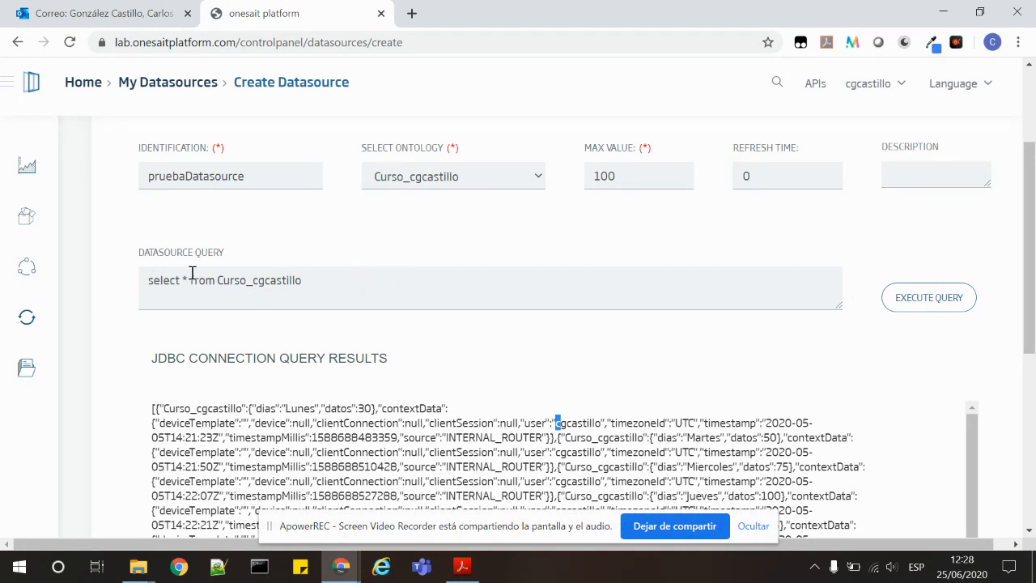
{"action": "double_click", "coordinate": [240, 281]}
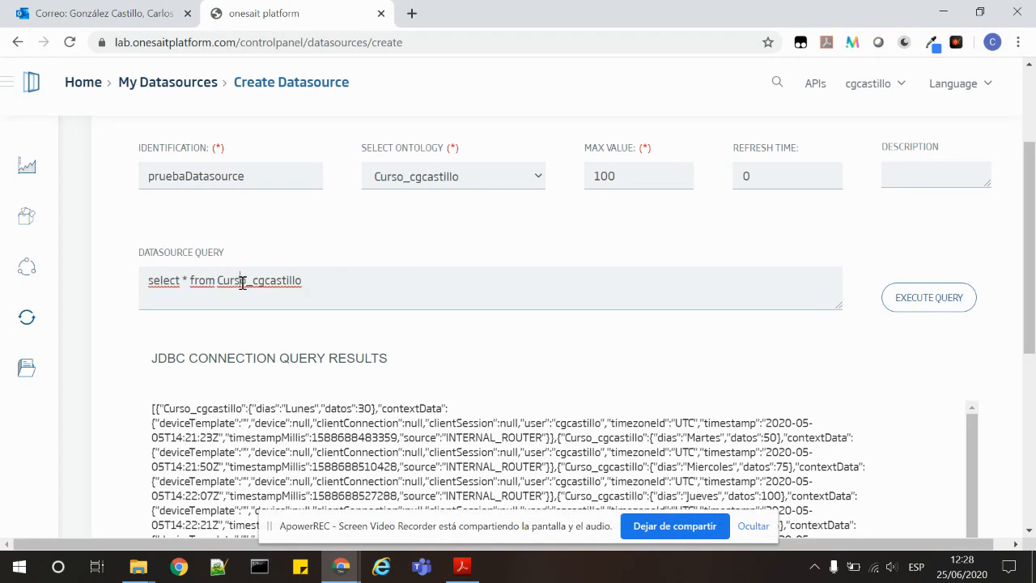
{"action": "left_click", "coordinate": [953, 263]}
{"action": "left_click", "coordinate": [184, 281]}
{"action": "type", "text": "*"}
{"action": "left_click", "coordinate": [363, 284]}
{"action": "scroll", "coordinate": [968, 254], "scroll_direction": "down", "scroll_amount": 5}
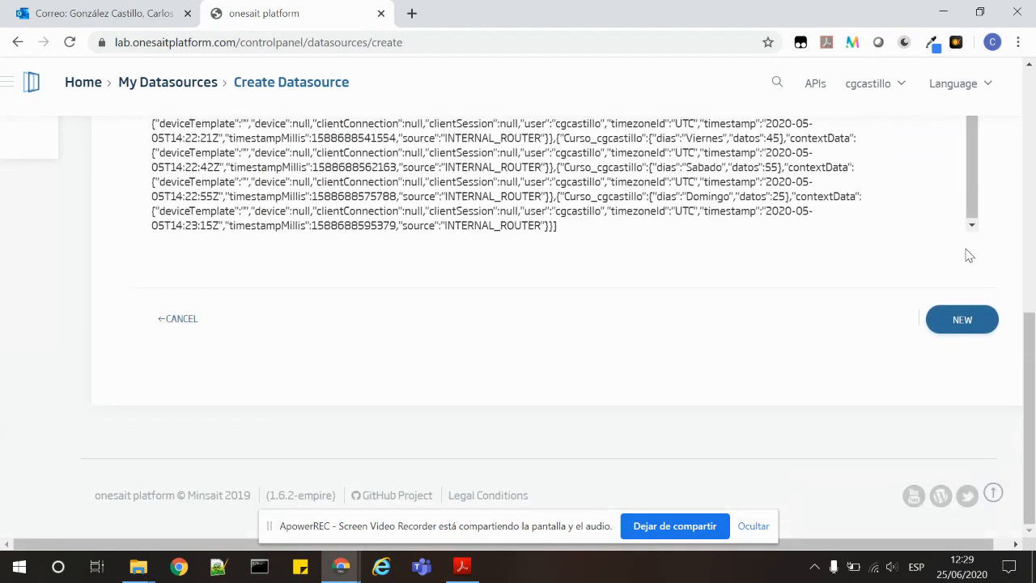
{"action": "left_click", "coordinate": [962, 322]}
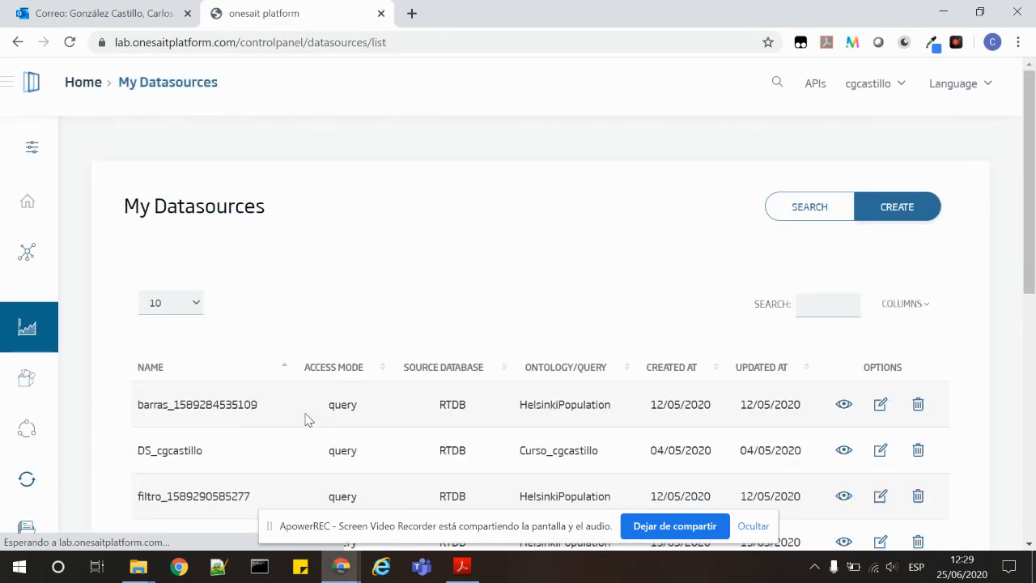
Sort the datasource list by creation date, newest first, and locate pruebaDatasource
{"action": "scroll", "coordinate": [863, 203], "scroll_direction": "down", "scroll_amount": 1}
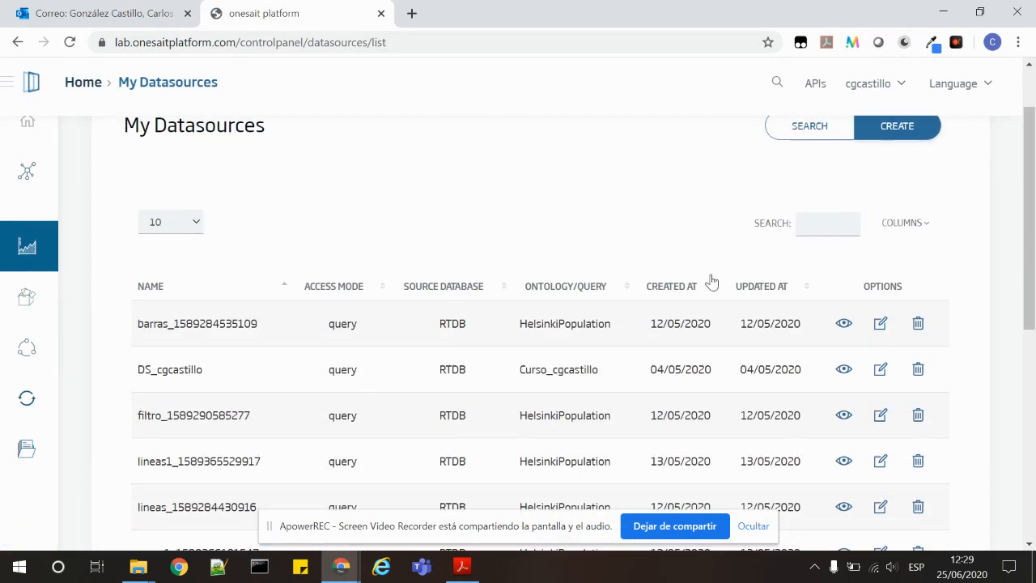
{"action": "left_click", "coordinate": [665, 293]}
{"action": "left_click", "coordinate": [665, 293]}
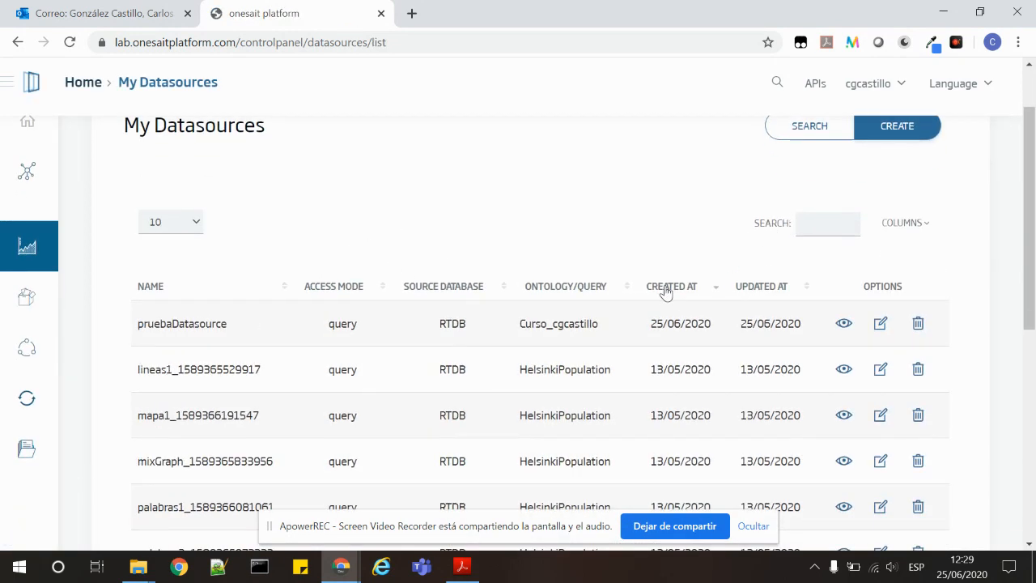
{"action": "left_click_drag", "start_coordinate": [167, 324], "coordinate": [223, 324]}
{"action": "left_click", "coordinate": [450, 206]}
{"action": "left_click", "coordinate": [956, 42]}
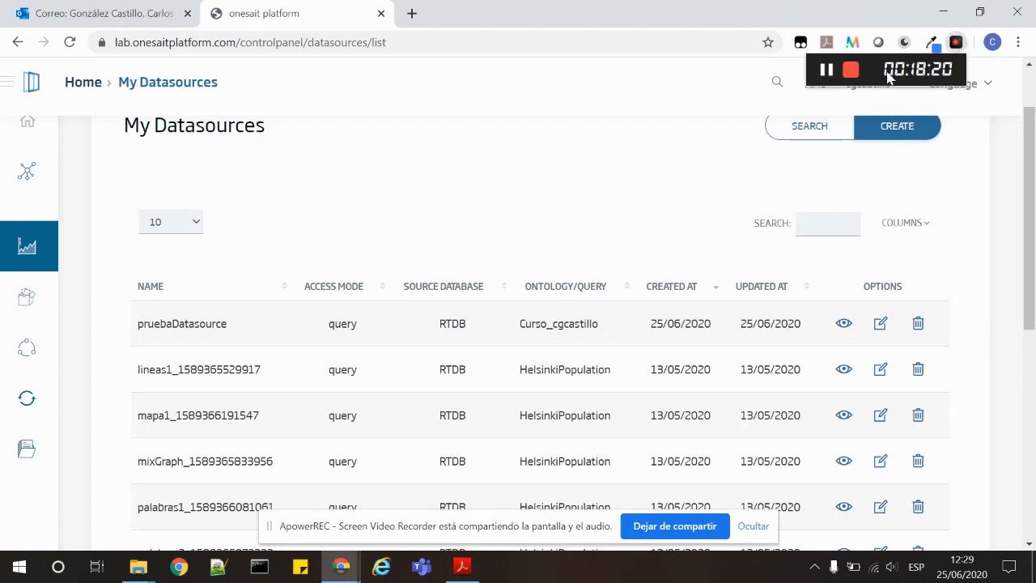